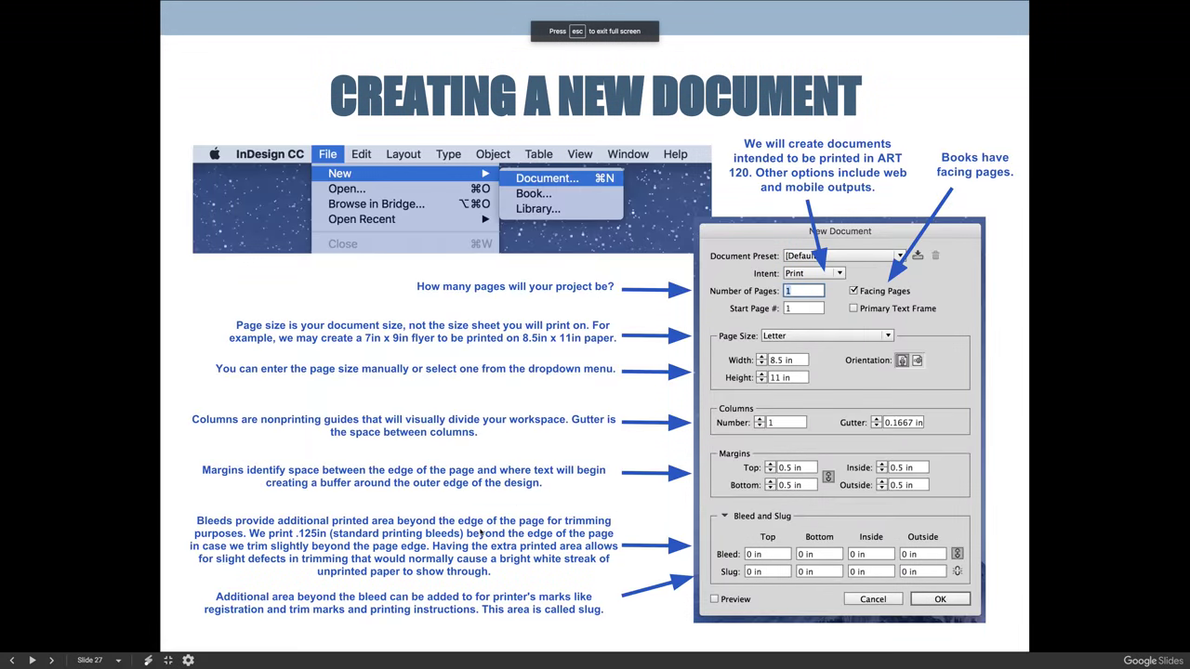
# Step: Advance the course slides to slide 28 on InDesign's default measurement units, then exit full screen
pyautogui.press('Right')
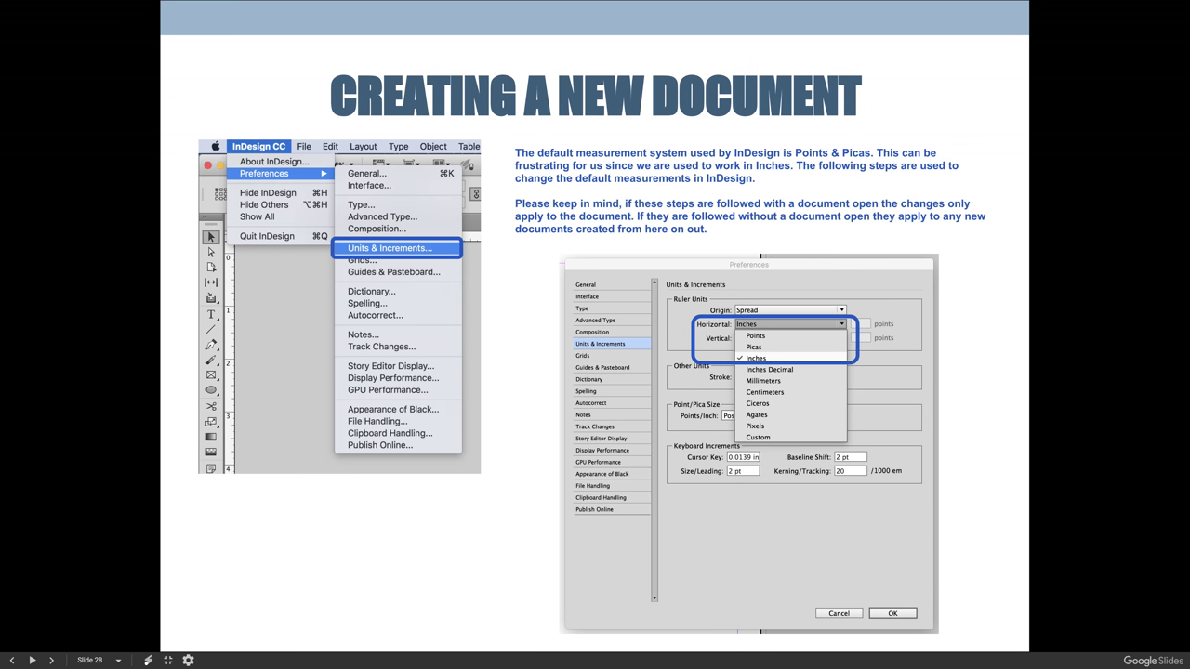
pyautogui.press('Escape')
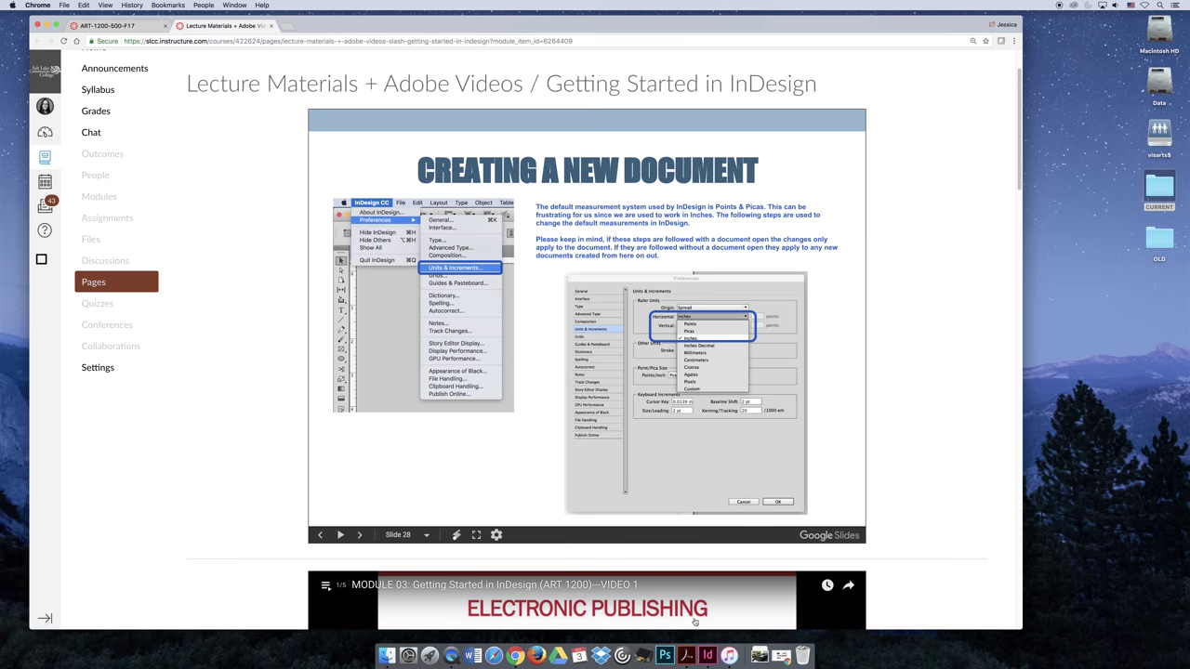
# Step: From the InDesign start screen, create a new document with the default letter-size settings
pyautogui.click(705, 655)
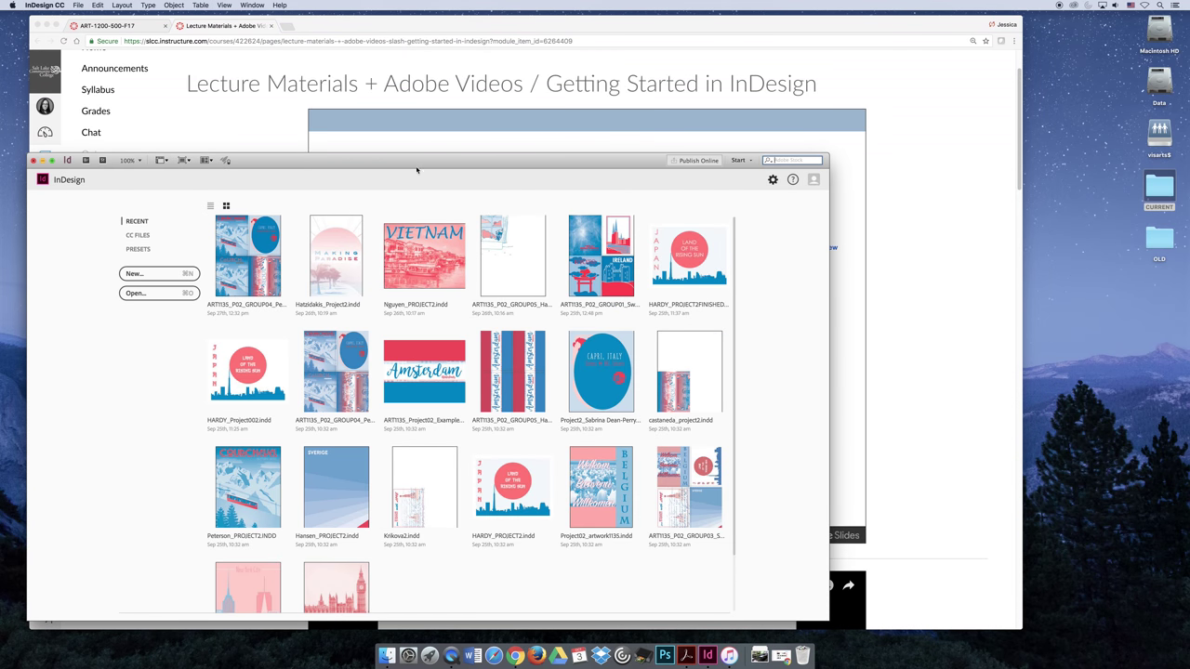
pyautogui.moveTo(416, 169); pyautogui.dragTo(533, 92)
pyautogui.click(78, 5)
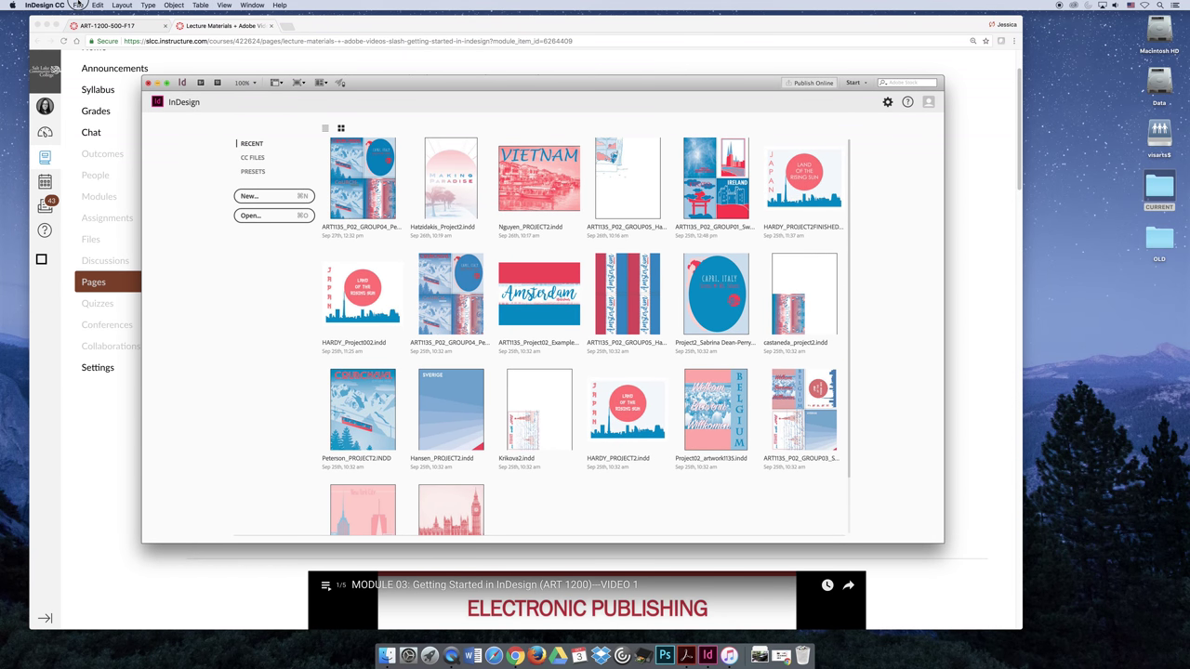
pyautogui.moveTo(139, 17)
pyautogui.click(207, 19)
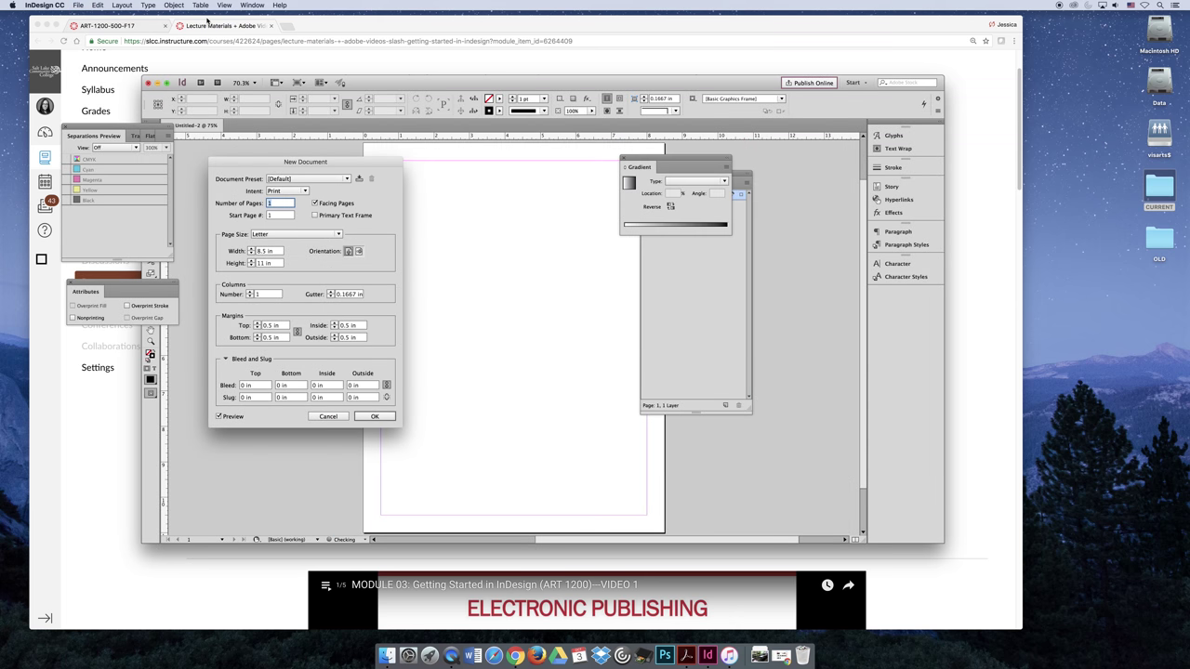
pyautogui.click(376, 416)
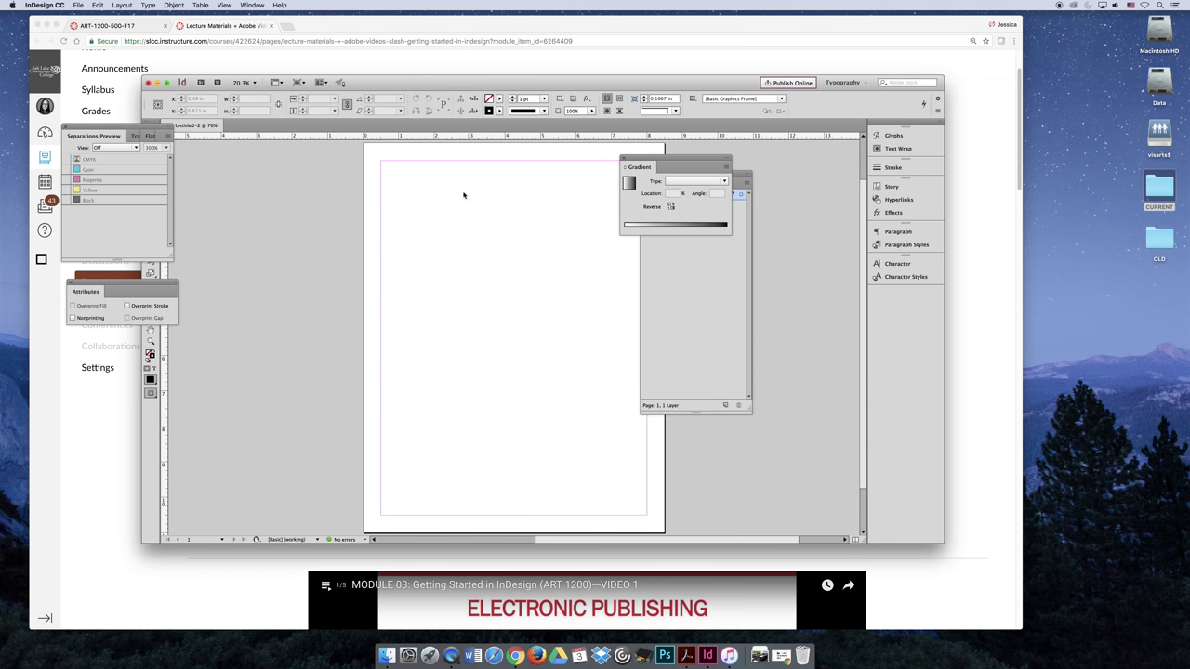
# Step: Maximize the InDesign window and reset the Typography workspace
pyautogui.click(168, 83)
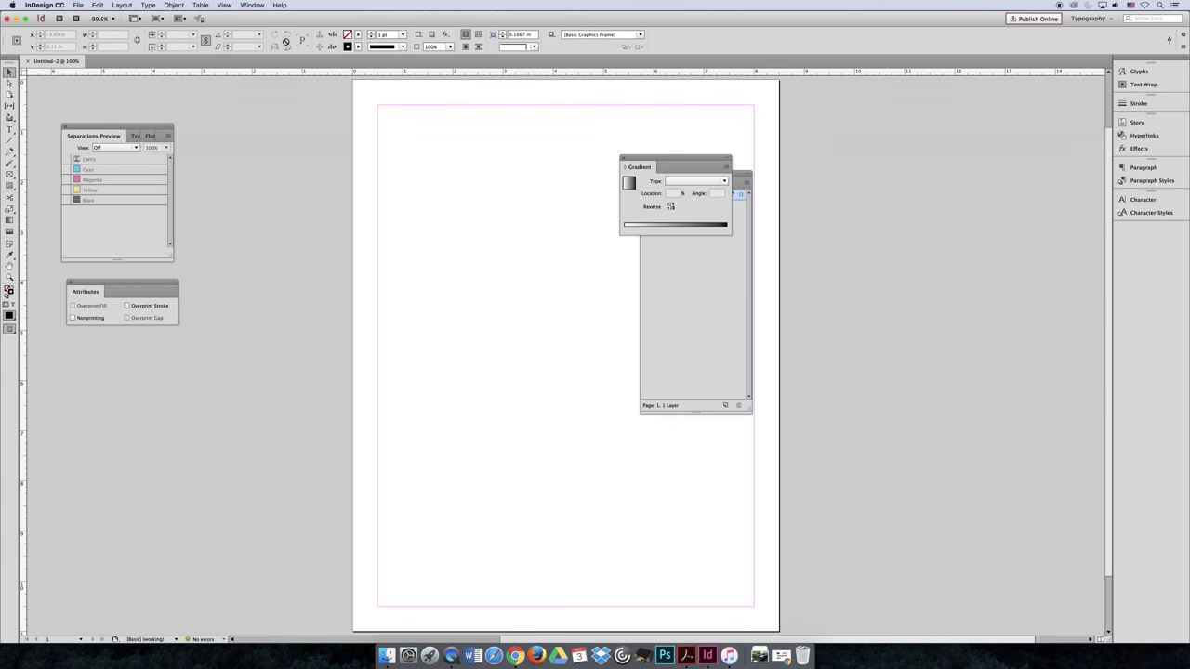
pyautogui.click(252, 4)
pyautogui.moveTo(307, 25)
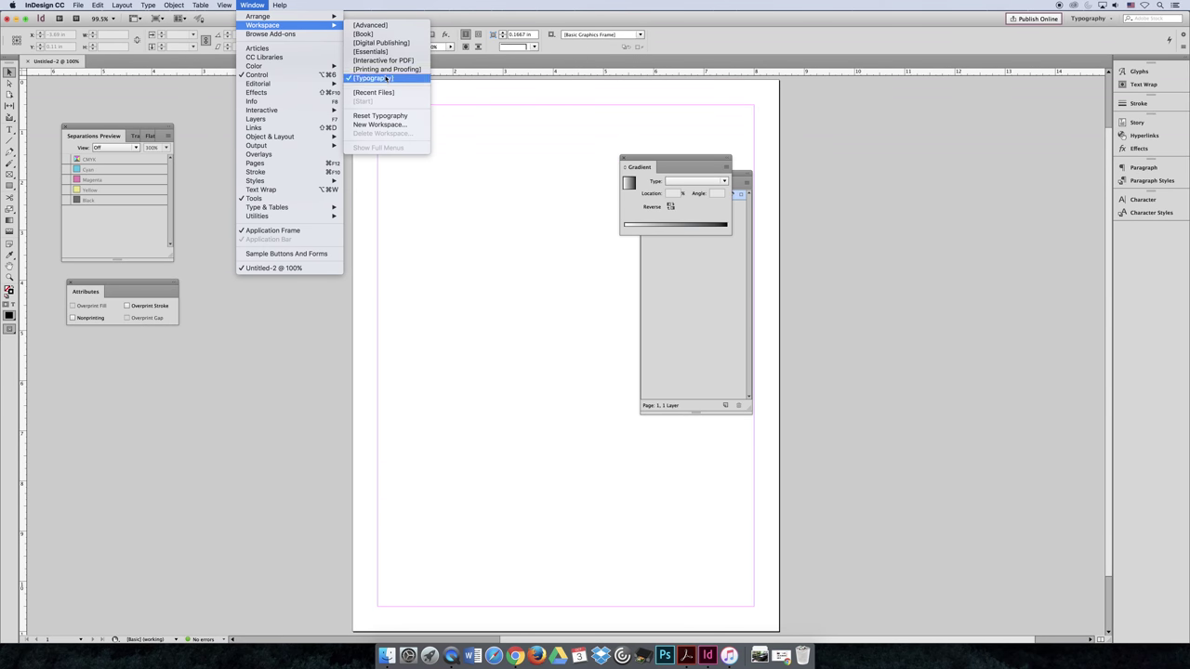
pyautogui.click(390, 118)
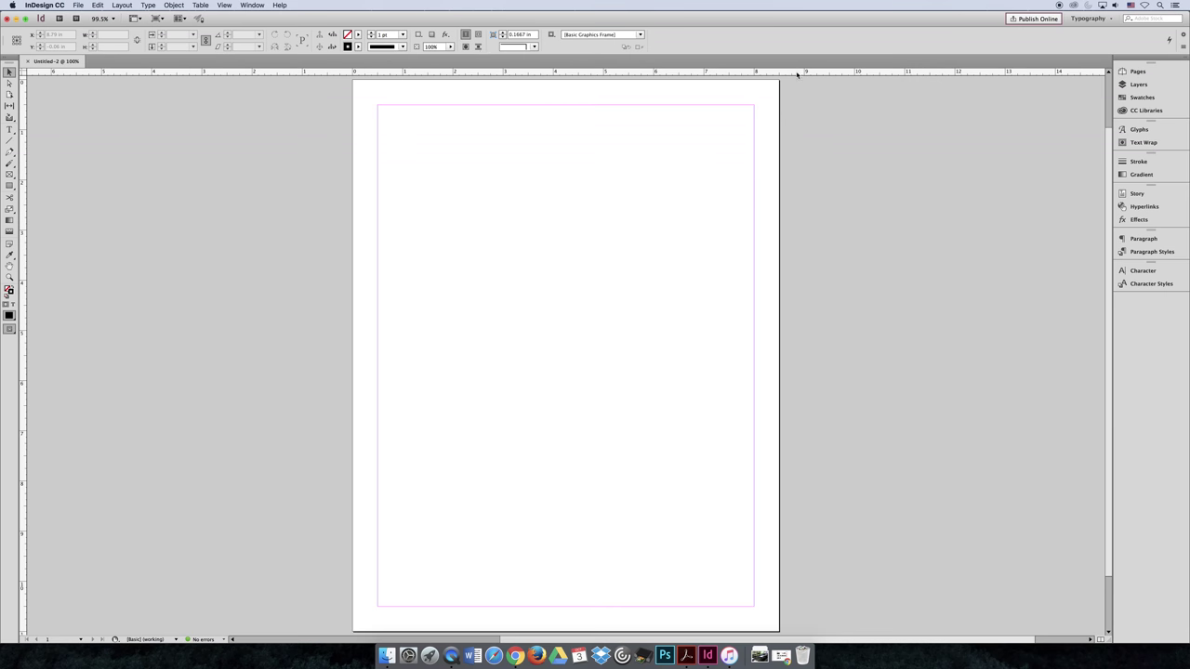
# Step: Set both horizontal and vertical ruler units to Picas in Units & Increments preferences
pyautogui.click(45, 4)
pyautogui.moveTo(44, 25)
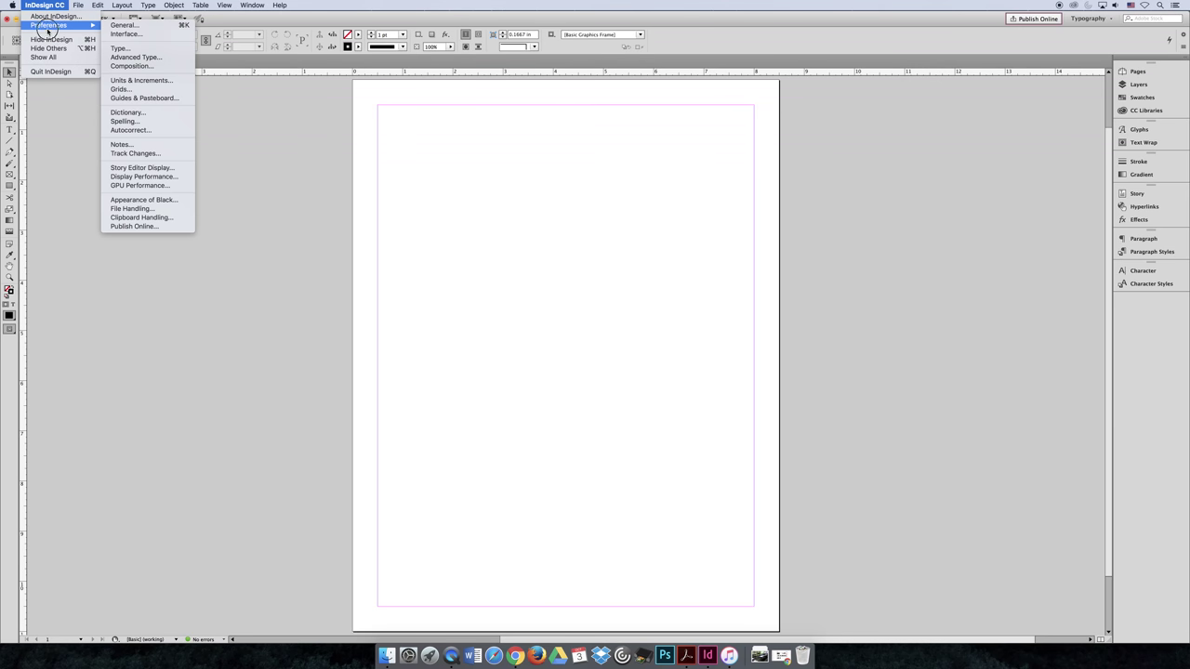
pyautogui.click(171, 81)
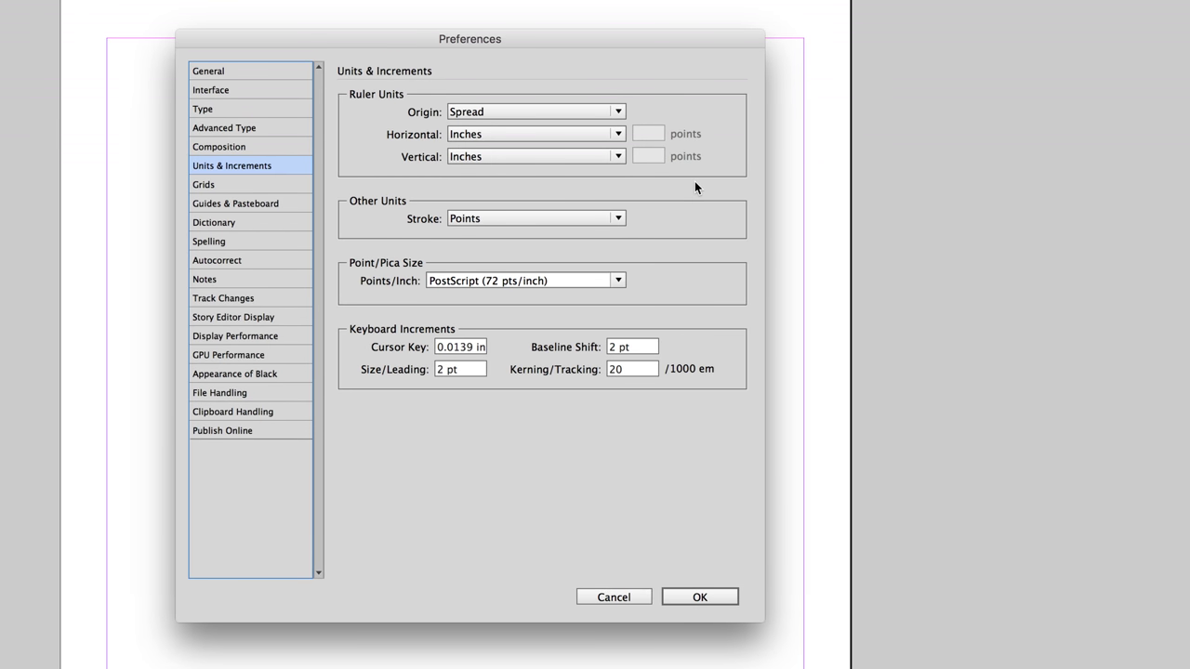
pyautogui.click(576, 134)
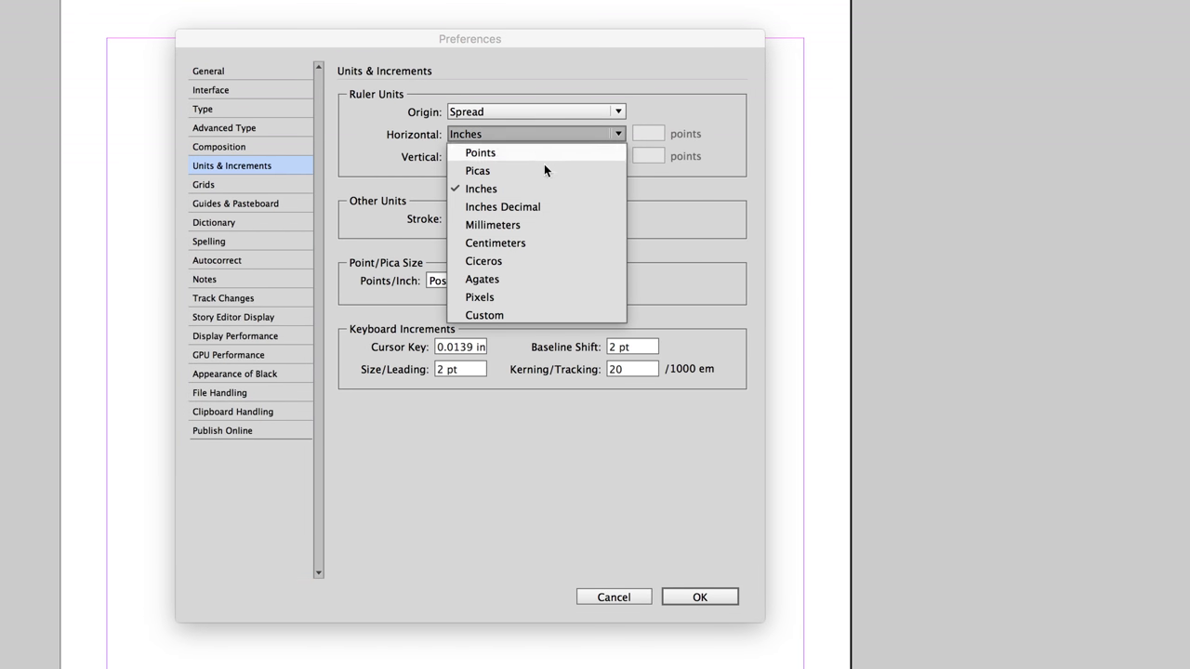
pyautogui.click(540, 171)
pyautogui.click(515, 156)
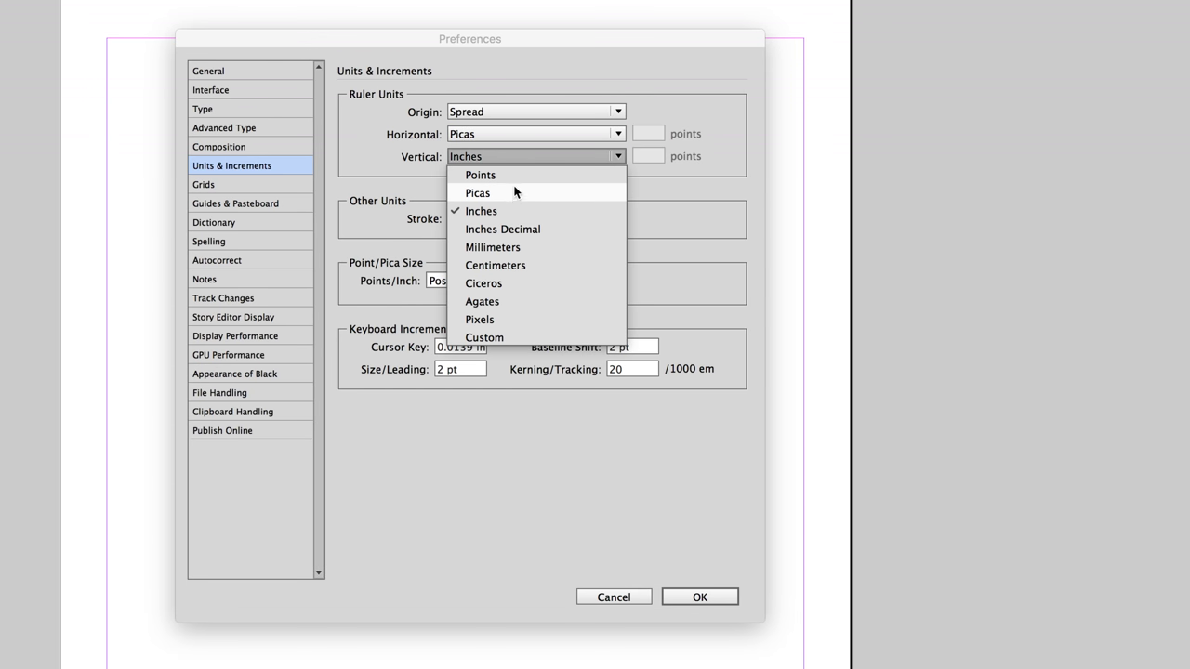
pyautogui.click(514, 191)
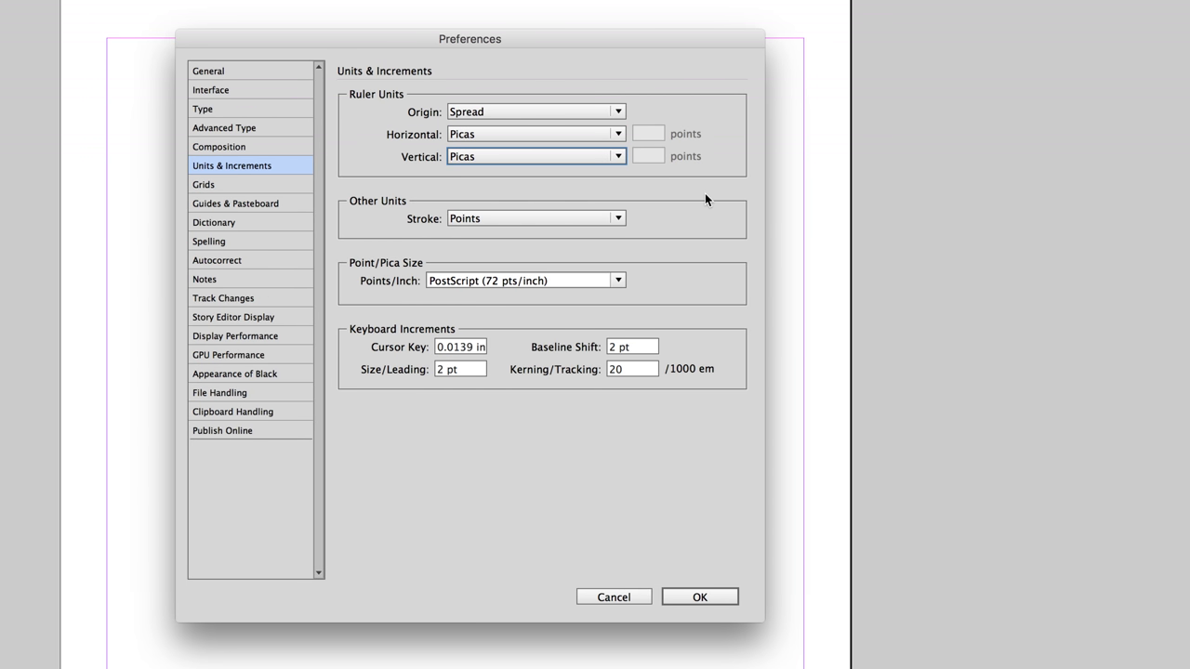
pyautogui.click(511, 133)
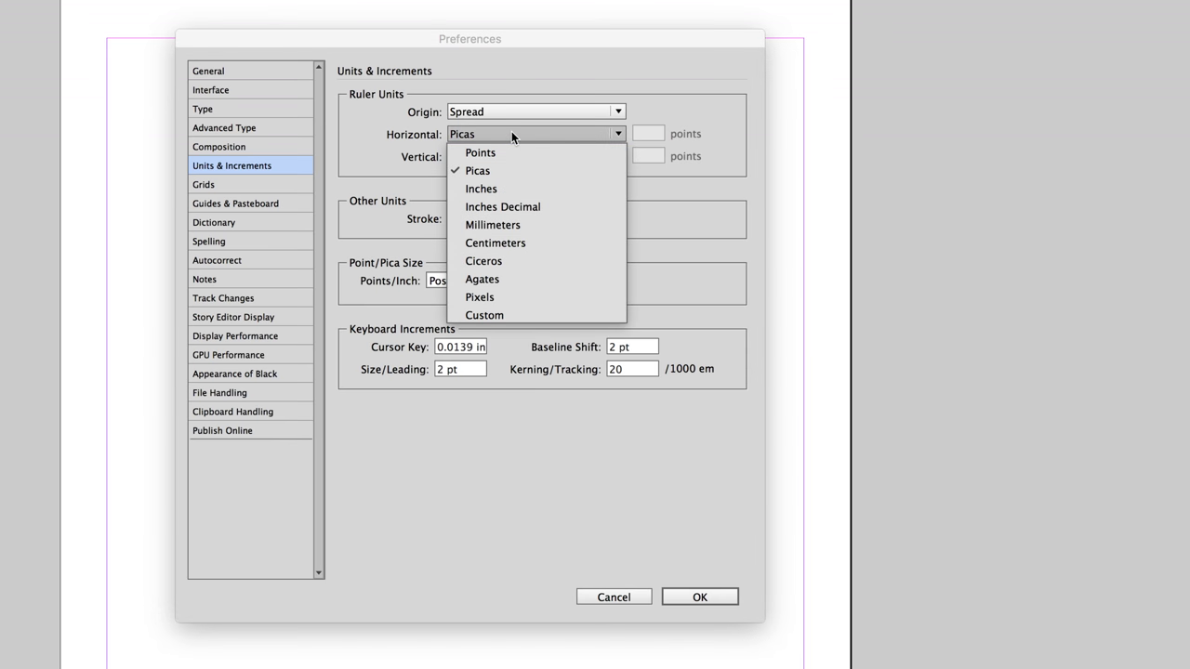
pyautogui.click(435, 205)
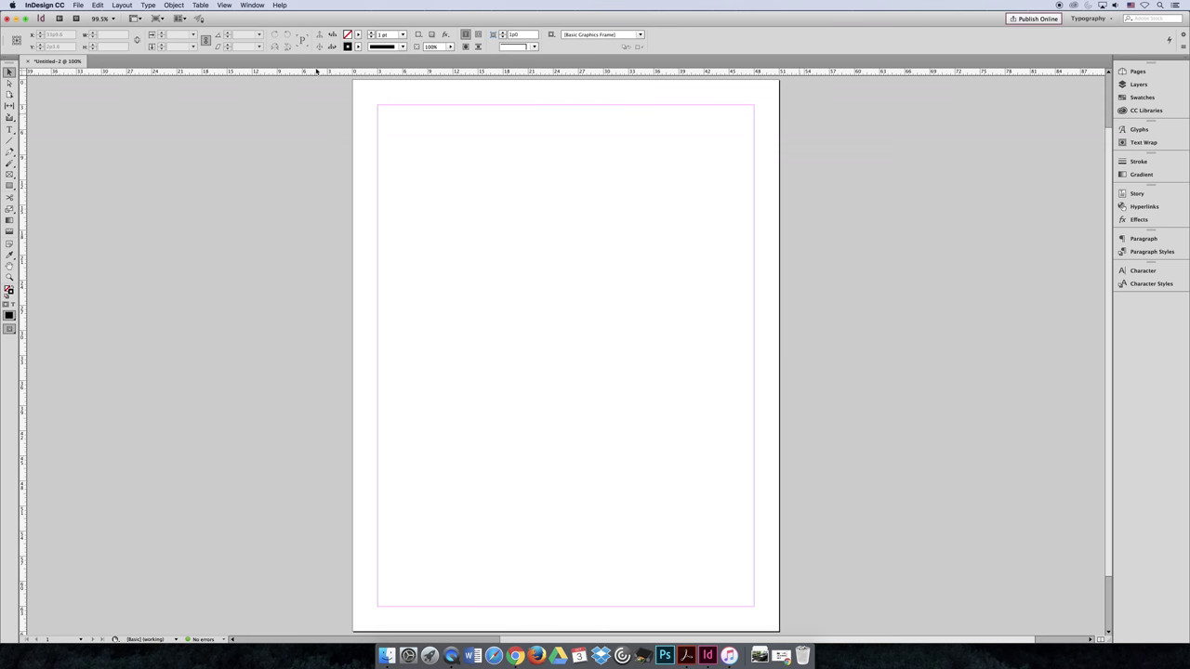
# Step: Close Untitled-2 without saving and bring InDesign's start screen forward
pyautogui.click(7, 19)
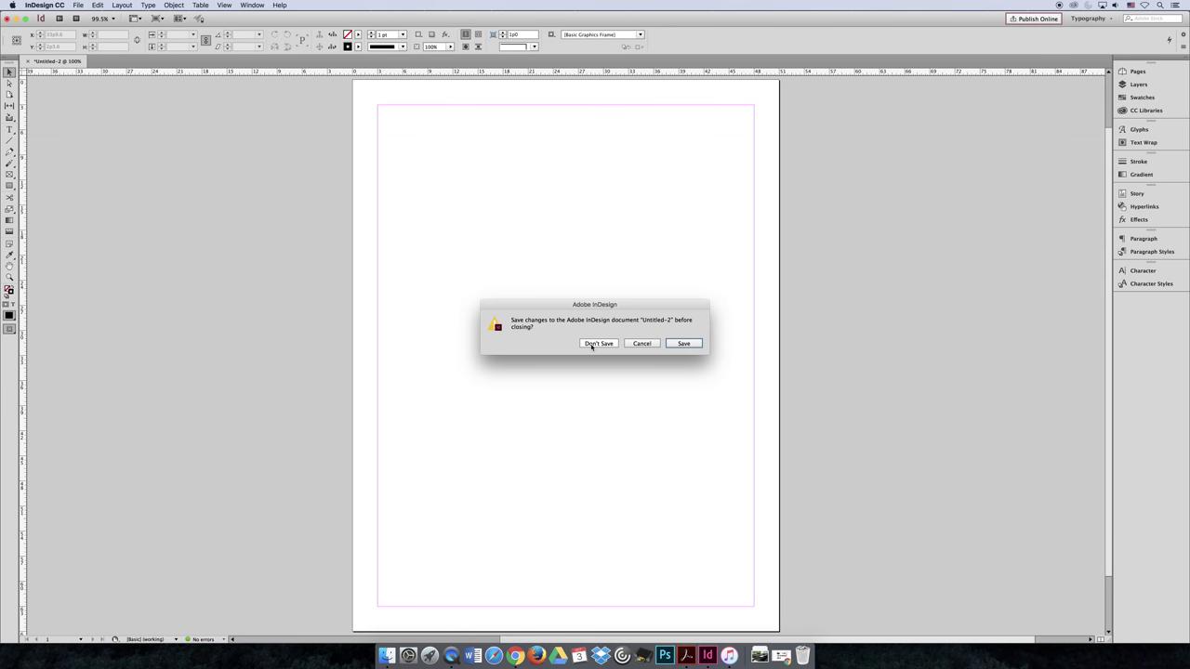
pyautogui.click(598, 343)
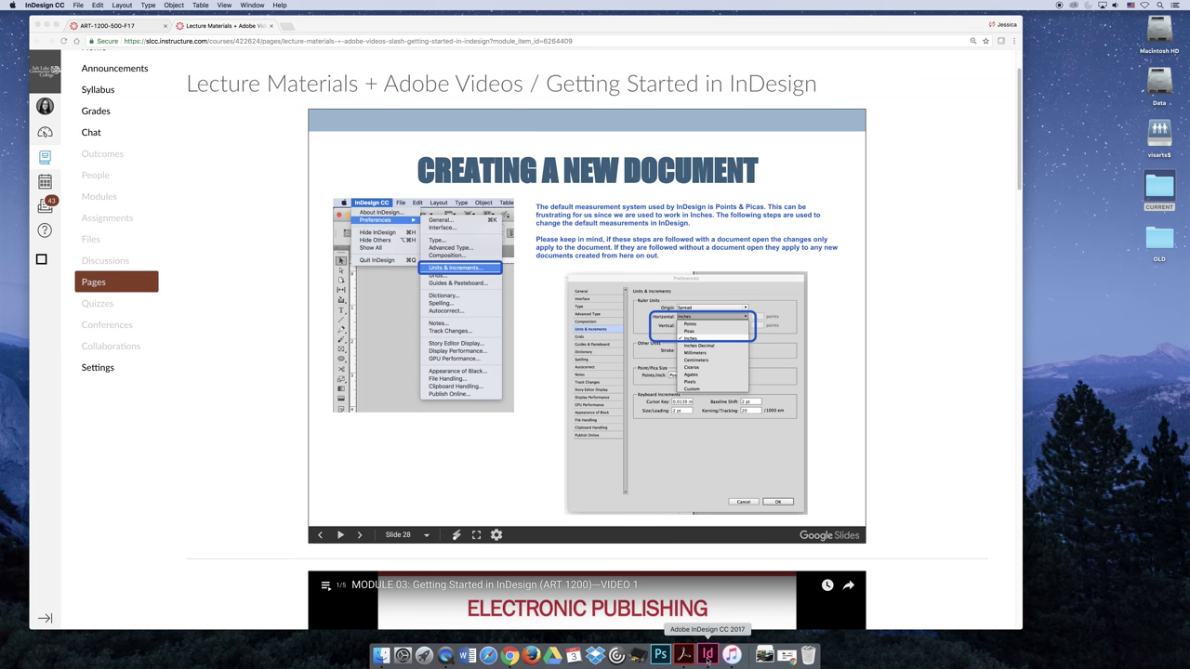
pyautogui.click(707, 655)
pyautogui.click(78, 5)
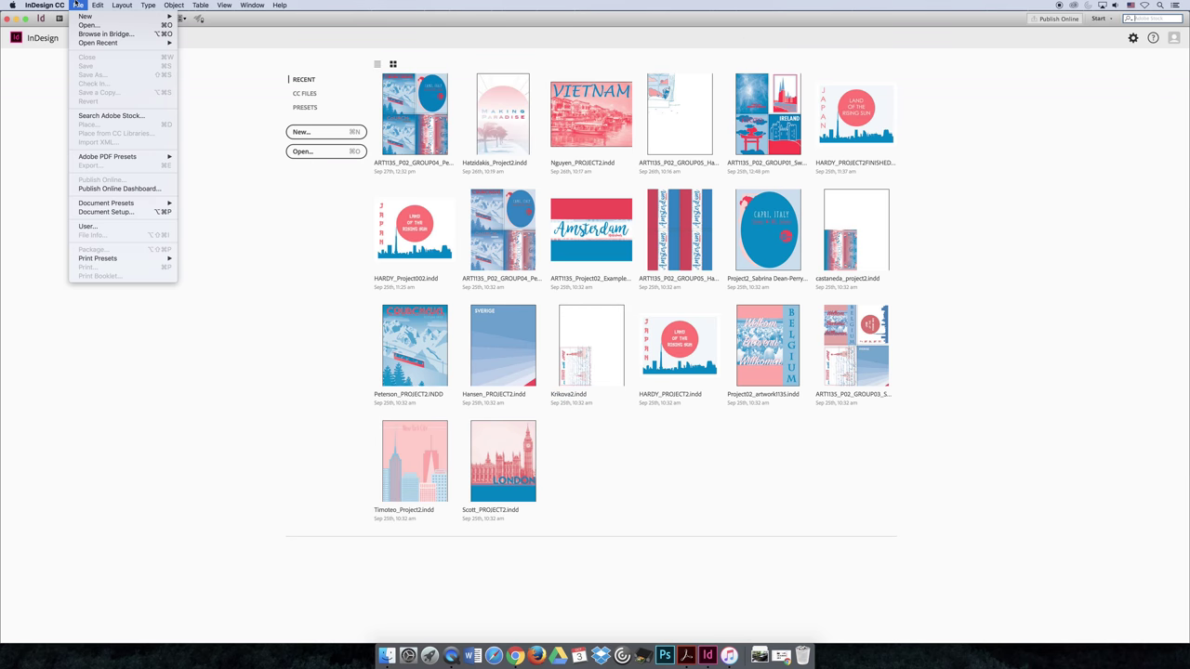
pyautogui.moveTo(139, 16)
pyautogui.click(201, 19)
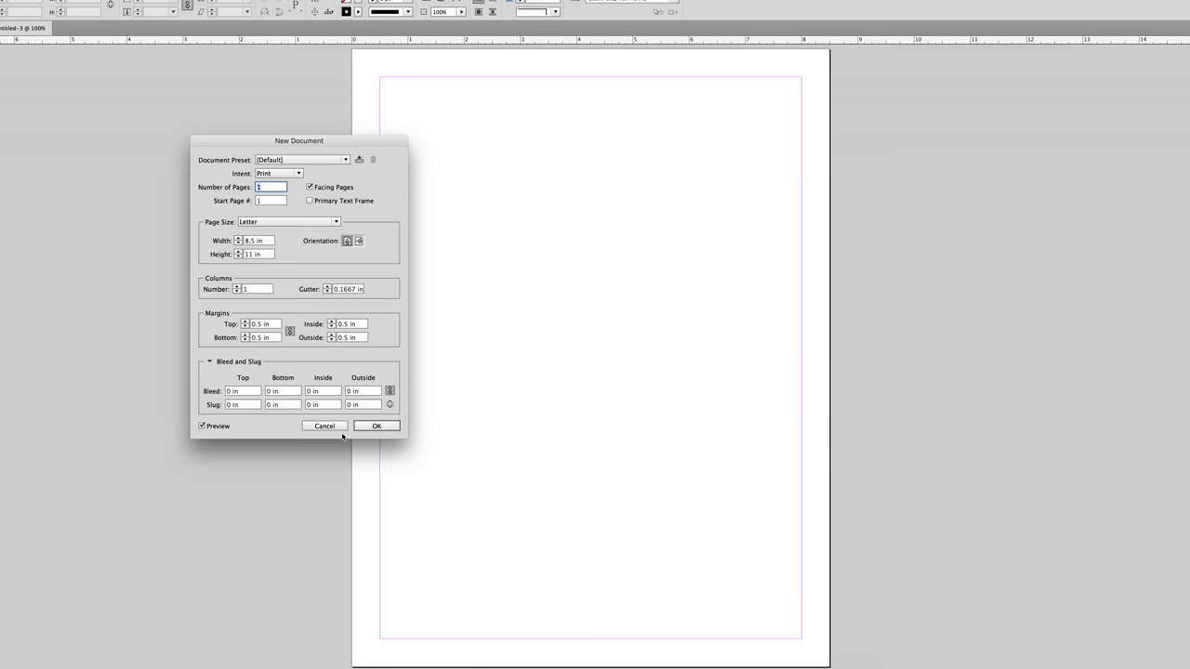
pyautogui.click(327, 474)
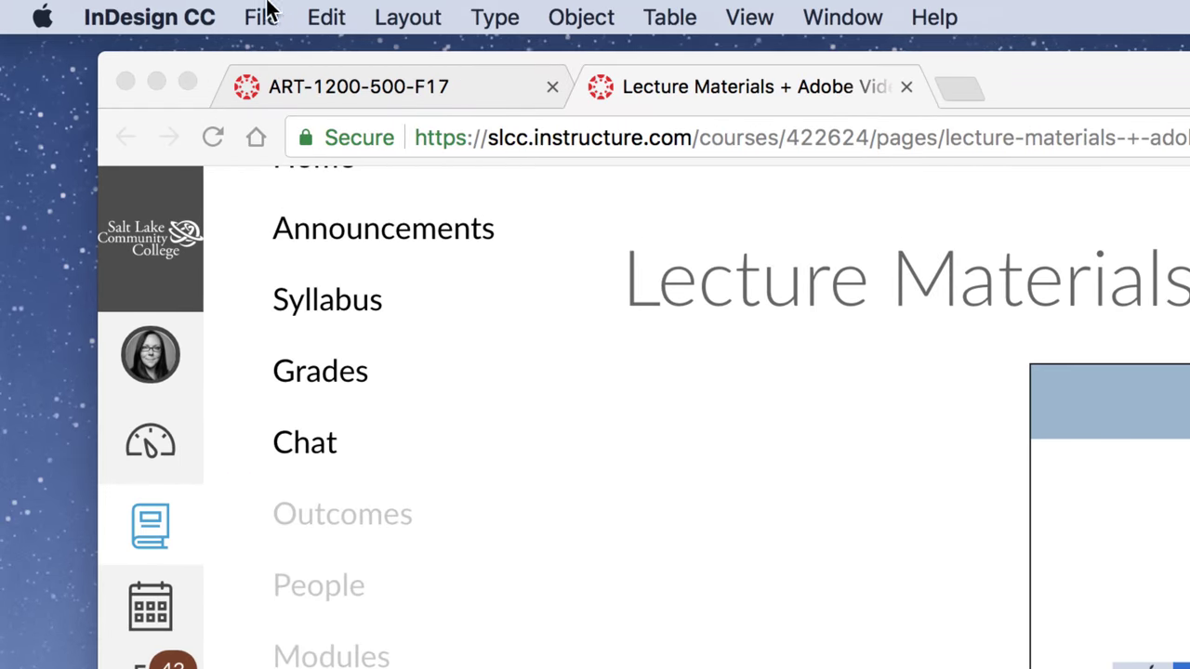
# Step: With no document open, set default horizontal and vertical ruler units to Picas
pyautogui.click(188, 6)
pyautogui.moveTo(192, 87)
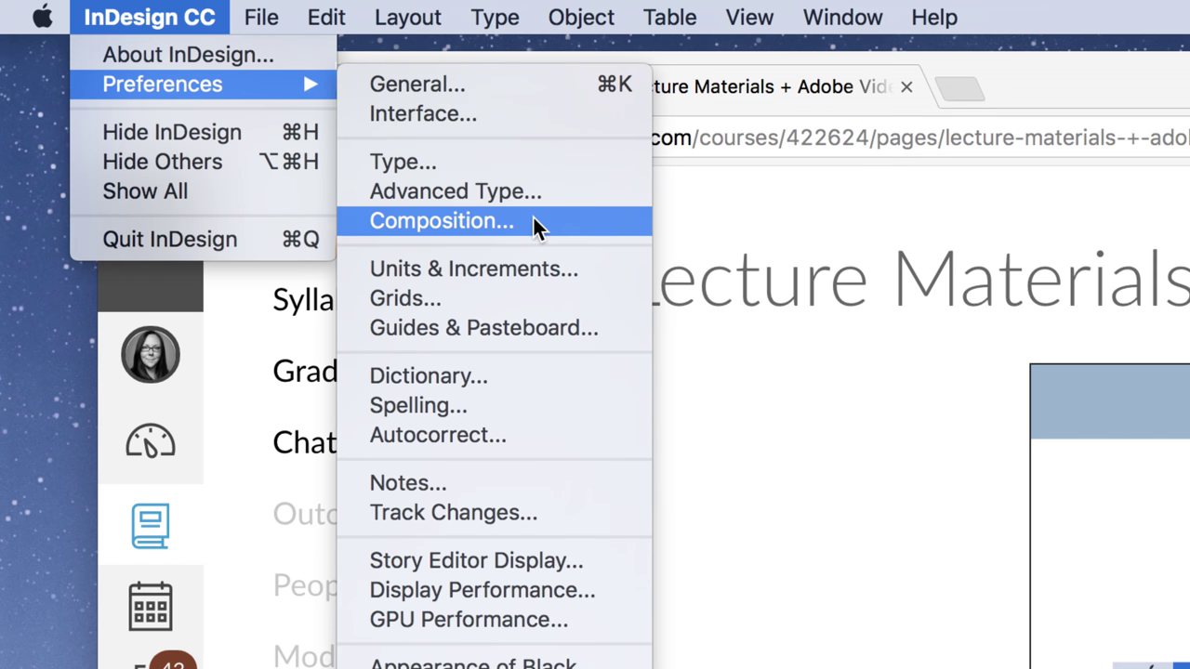
pyautogui.click(598, 268)
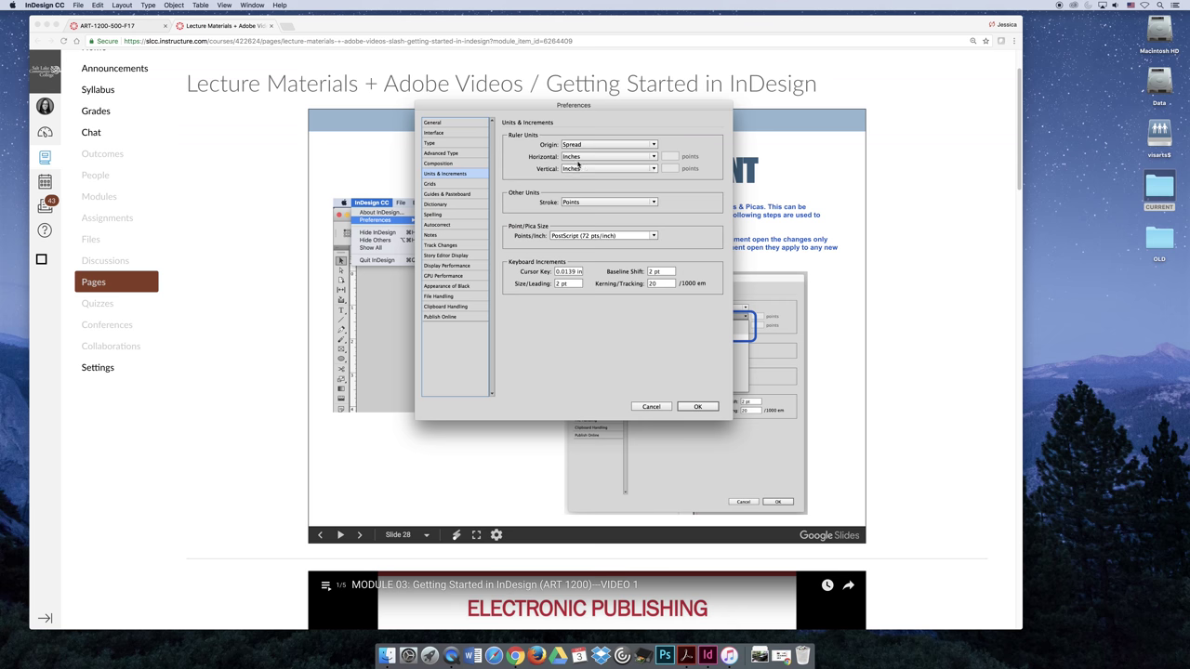
pyautogui.click(579, 158)
pyautogui.click(578, 177)
pyautogui.click(581, 168)
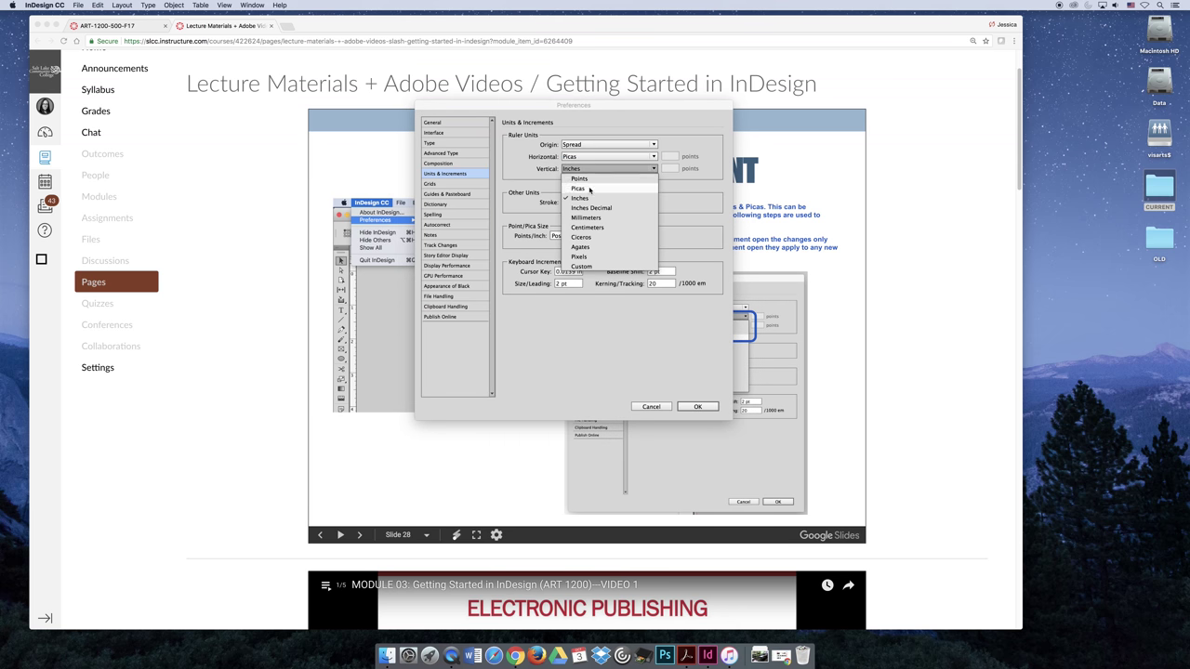
pyautogui.click(589, 189)
pyautogui.click(704, 406)
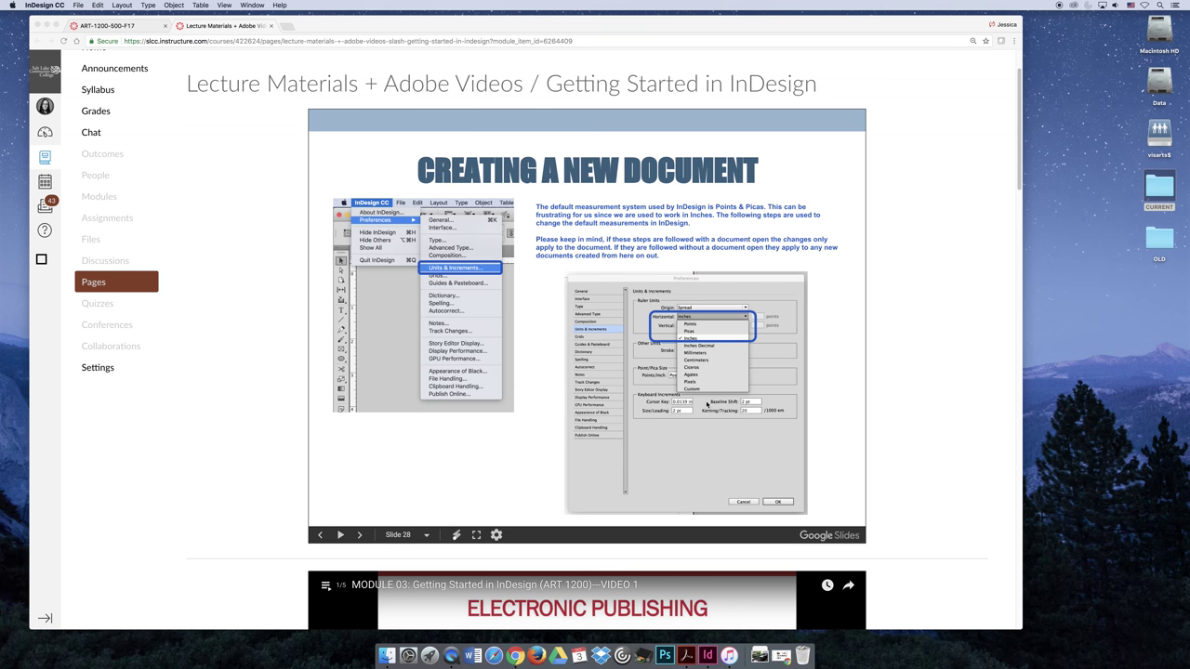
# Step: Create a default letter-size document to confirm it measures 51p0 by 66p0, then close it
pyautogui.click(78, 5)
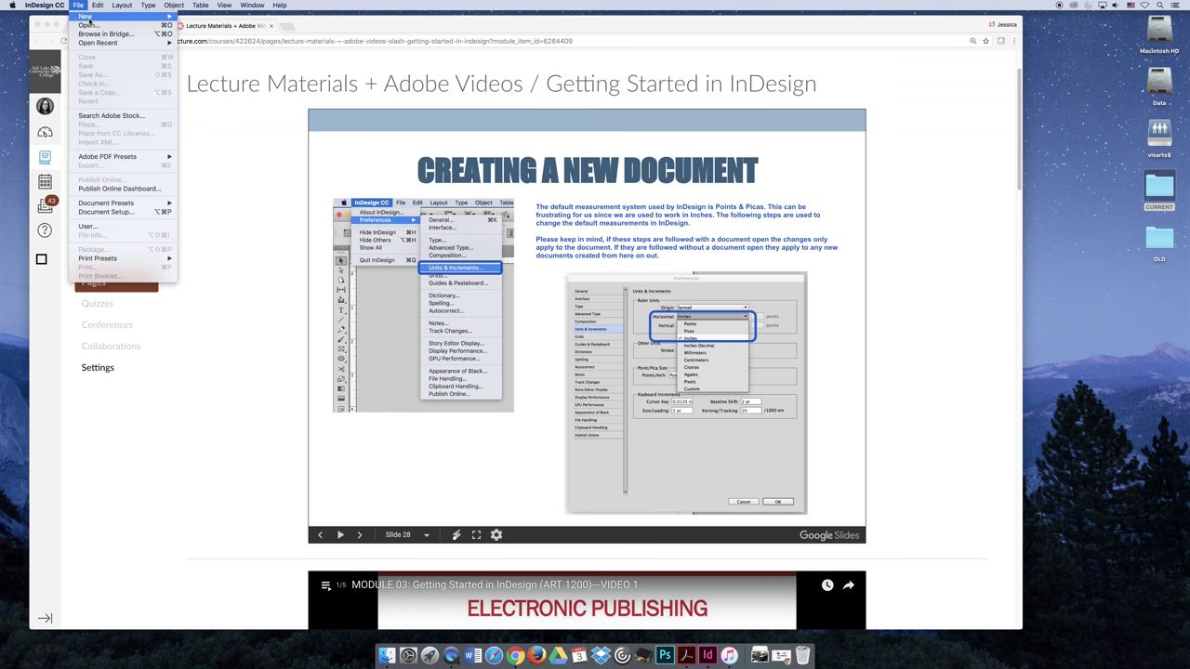
pyautogui.moveTo(121, 16)
pyautogui.click(239, 19)
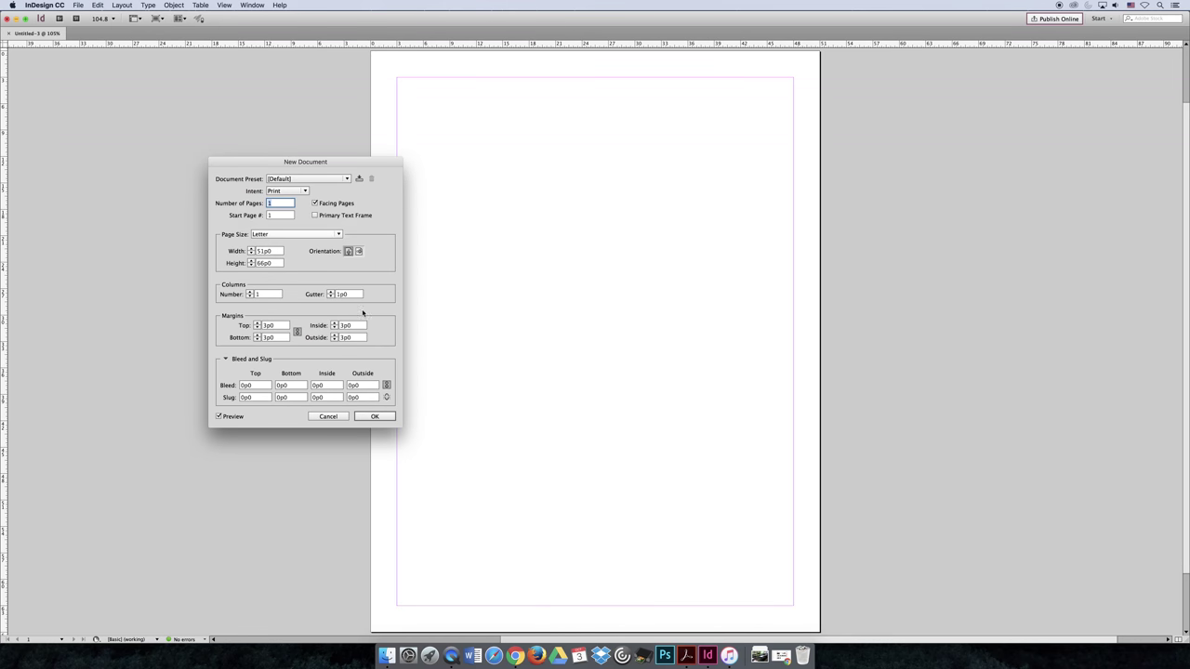
pyautogui.click(377, 418)
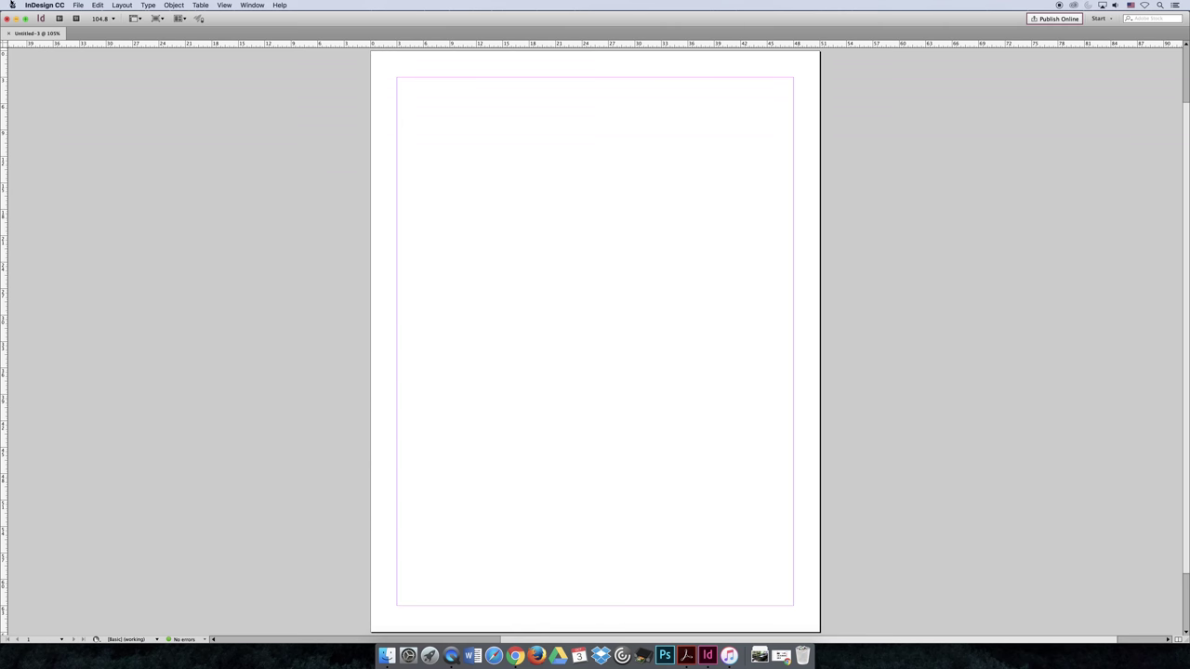
pyautogui.click(7, 19)
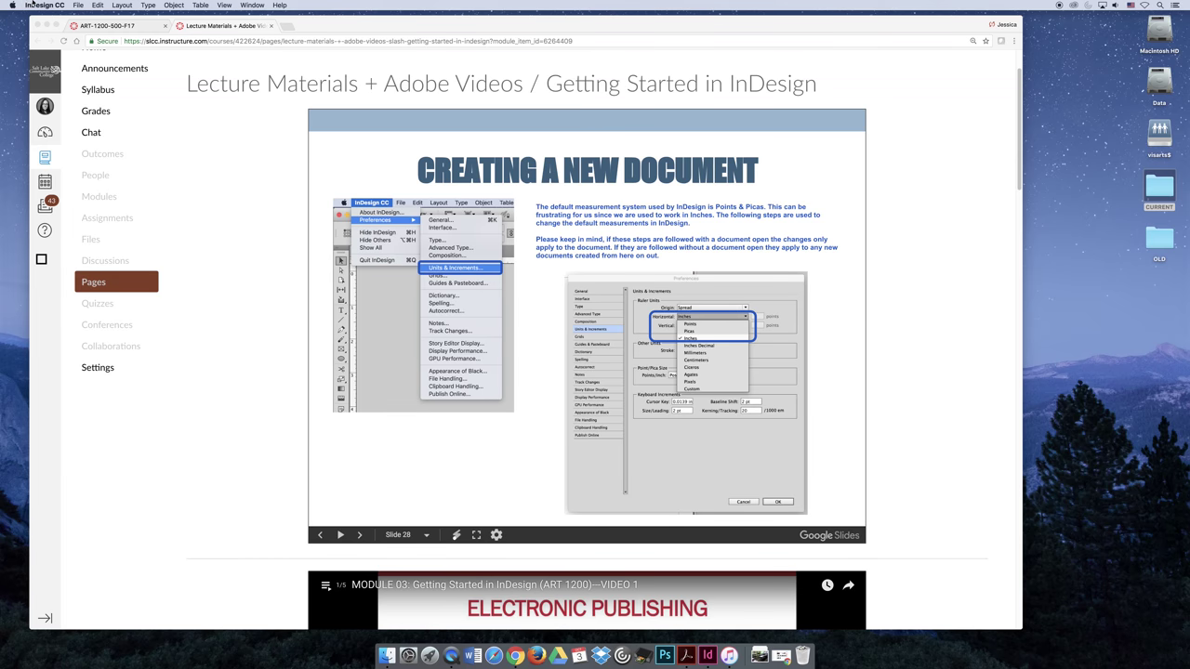
# Step: With no document open, set default horizontal and vertical ruler units to Inches
pyautogui.click(42, 5)
pyautogui.moveTo(65, 25)
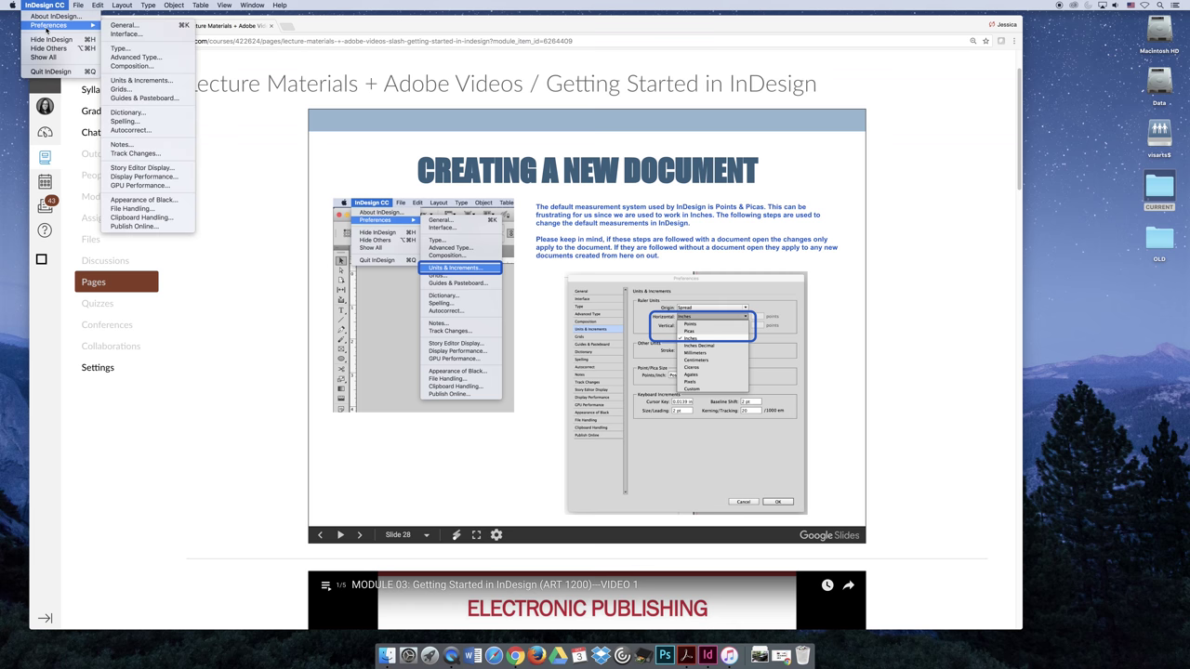
pyautogui.click(171, 82)
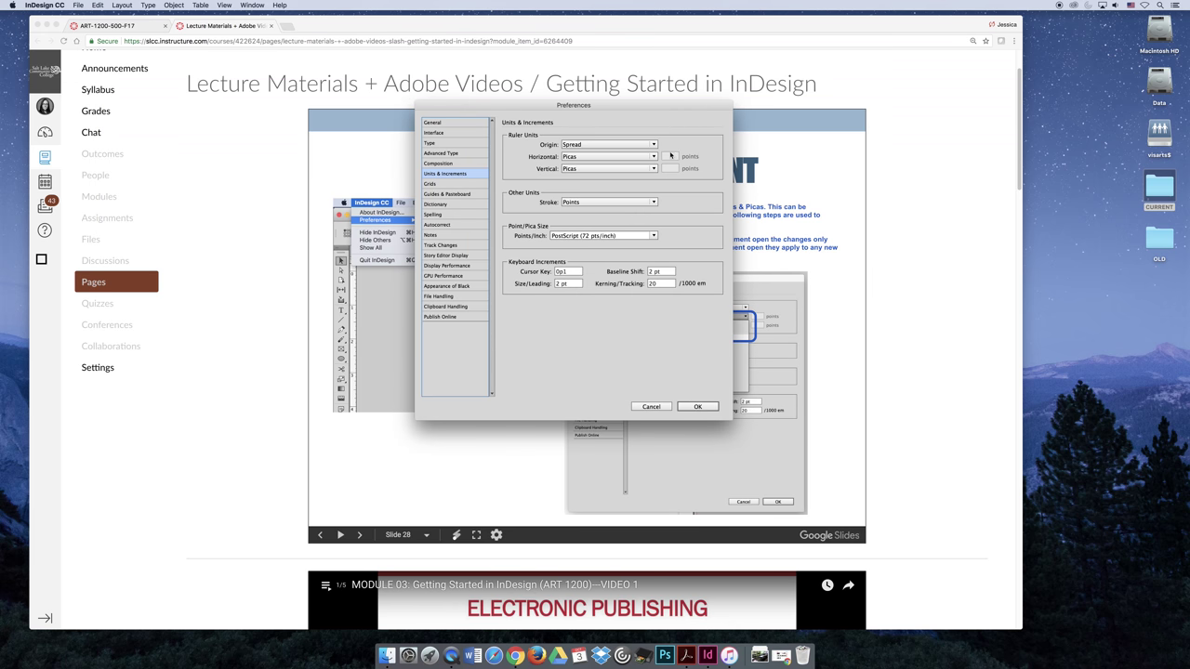
pyautogui.click(611, 156)
pyautogui.click(608, 173)
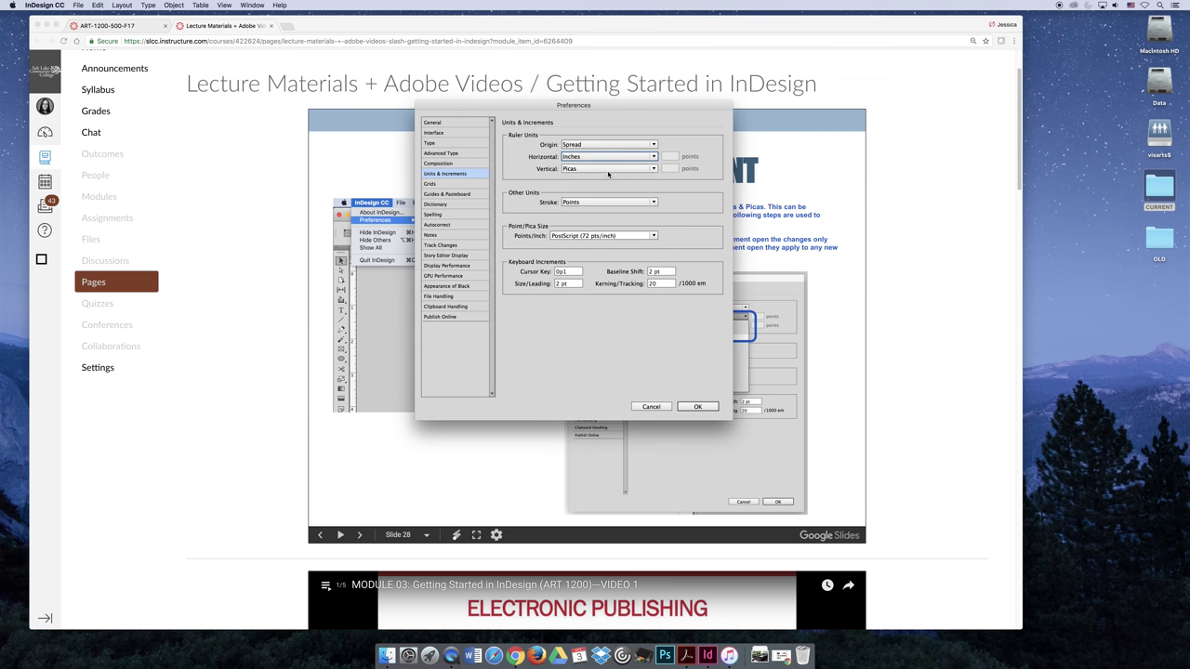
pyautogui.click(608, 170)
pyautogui.click(608, 186)
pyautogui.click(702, 406)
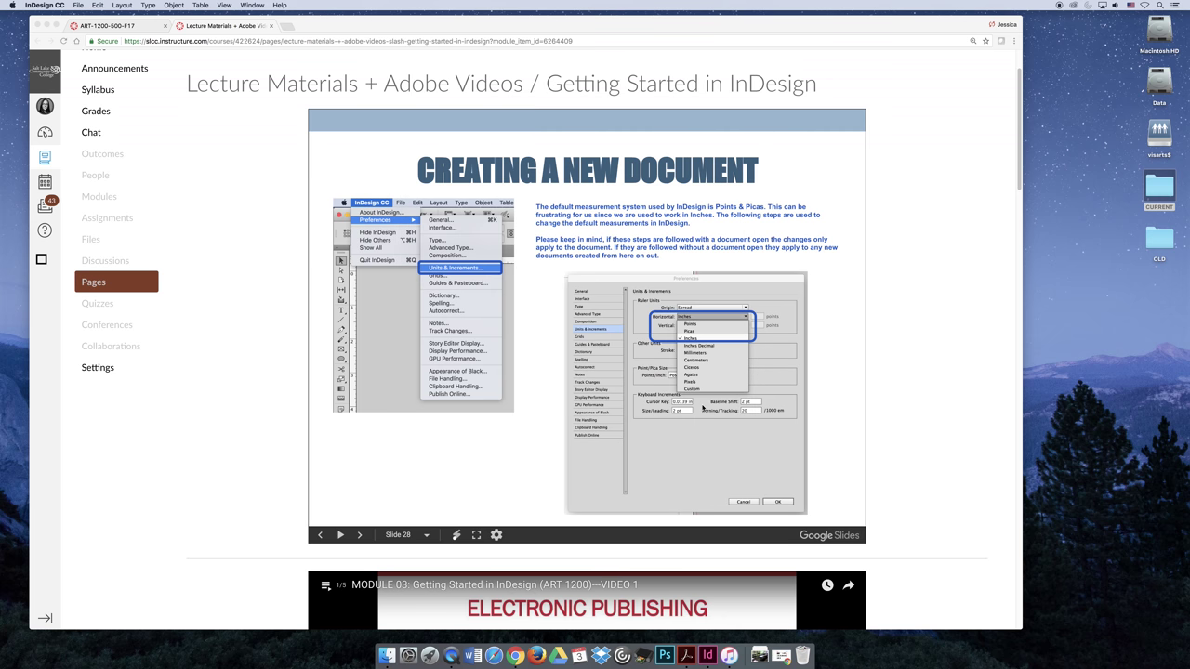
# Step: Create a new letter-size document to confirm it measures 8.5 by 11 in, then close it
pyautogui.click(78, 5)
pyautogui.moveTo(97, 15)
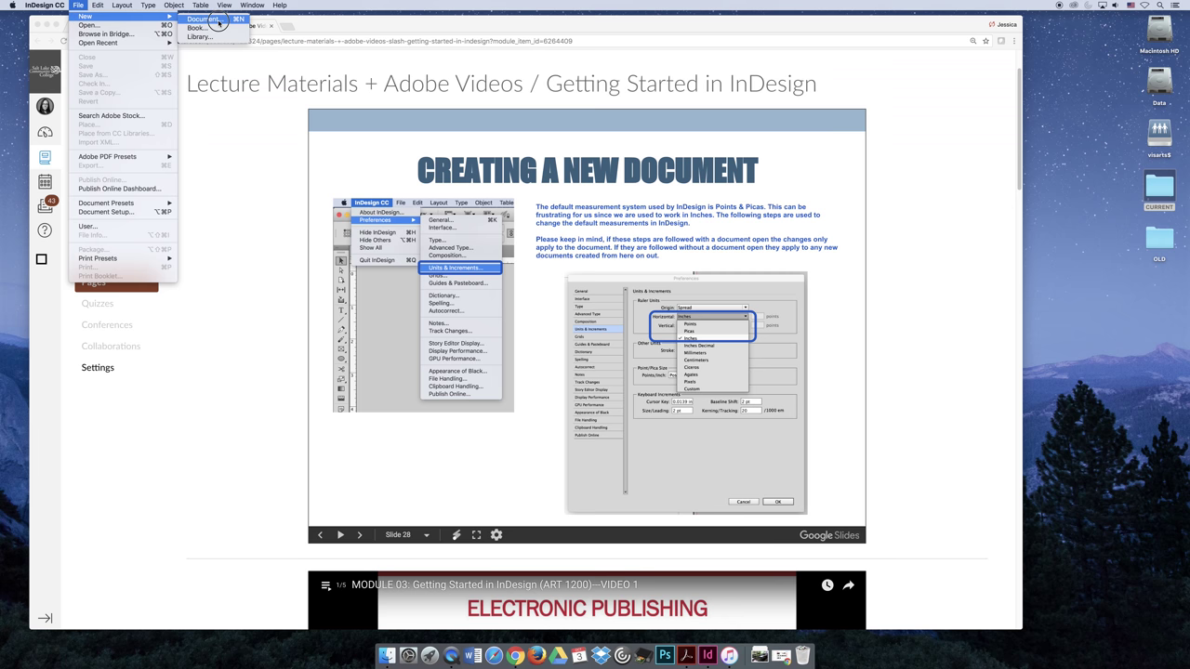
pyautogui.click(200, 16)
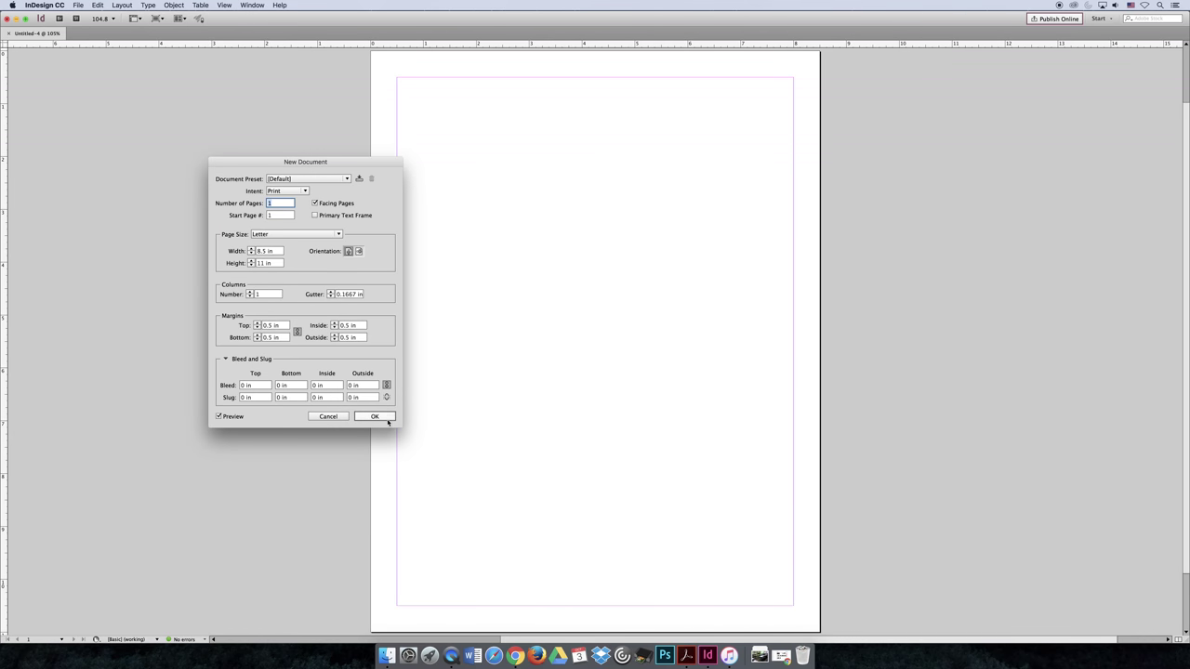
pyautogui.click(410, 488)
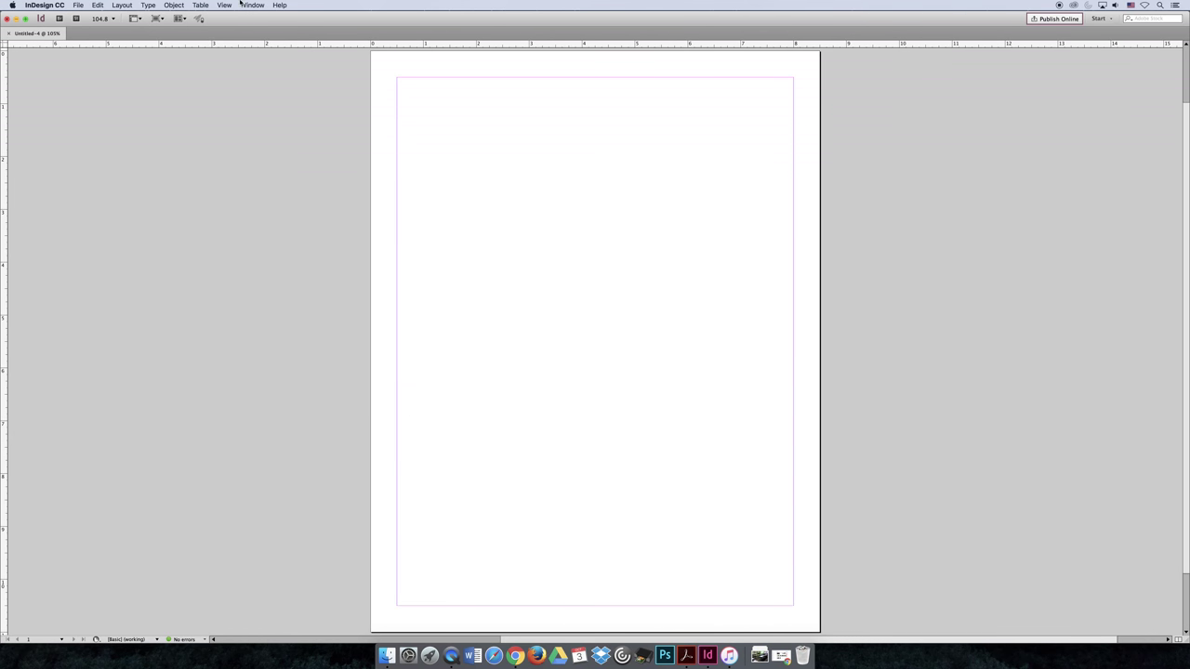
pyautogui.click(7, 19)
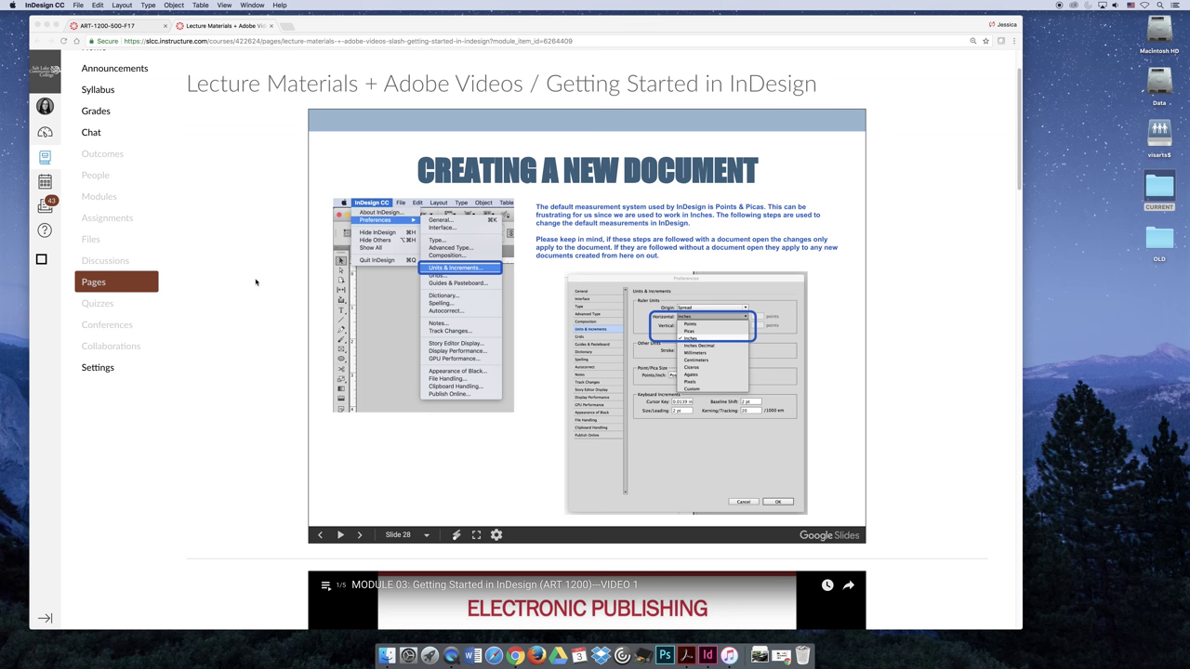